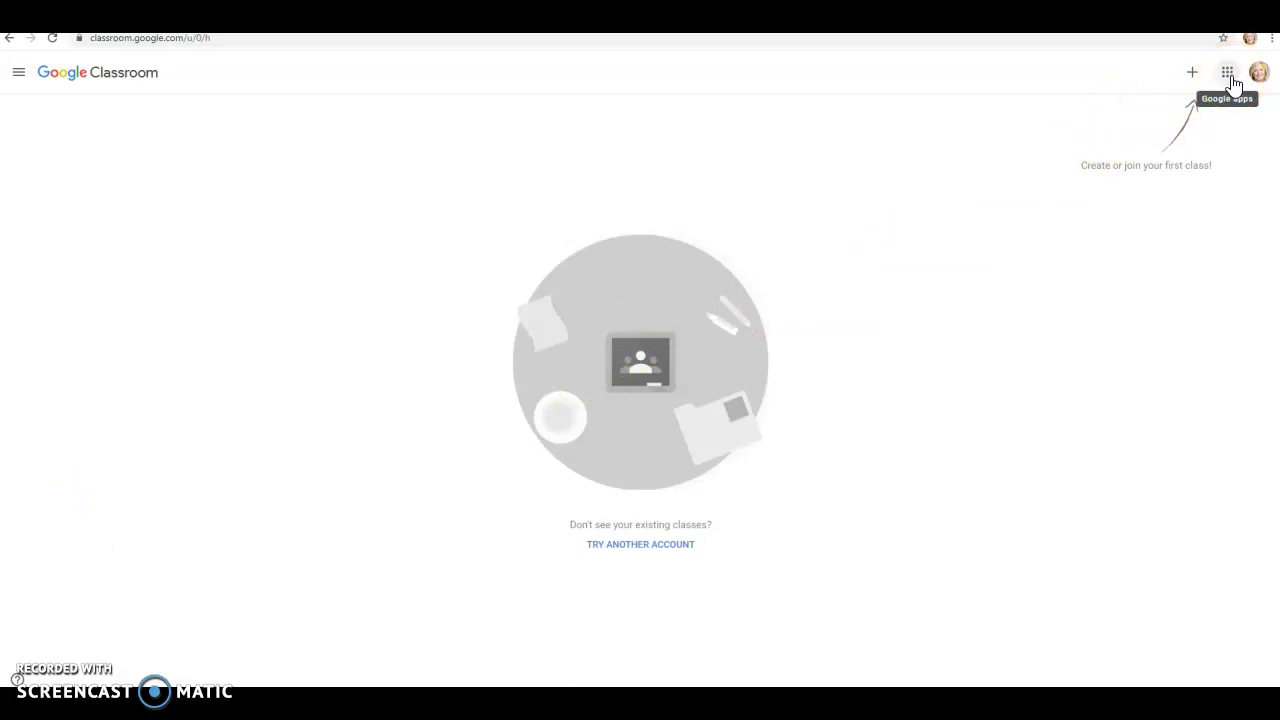
Step: Locate Classroom among the available Google apps and close the apps list
left_click(1229, 74)
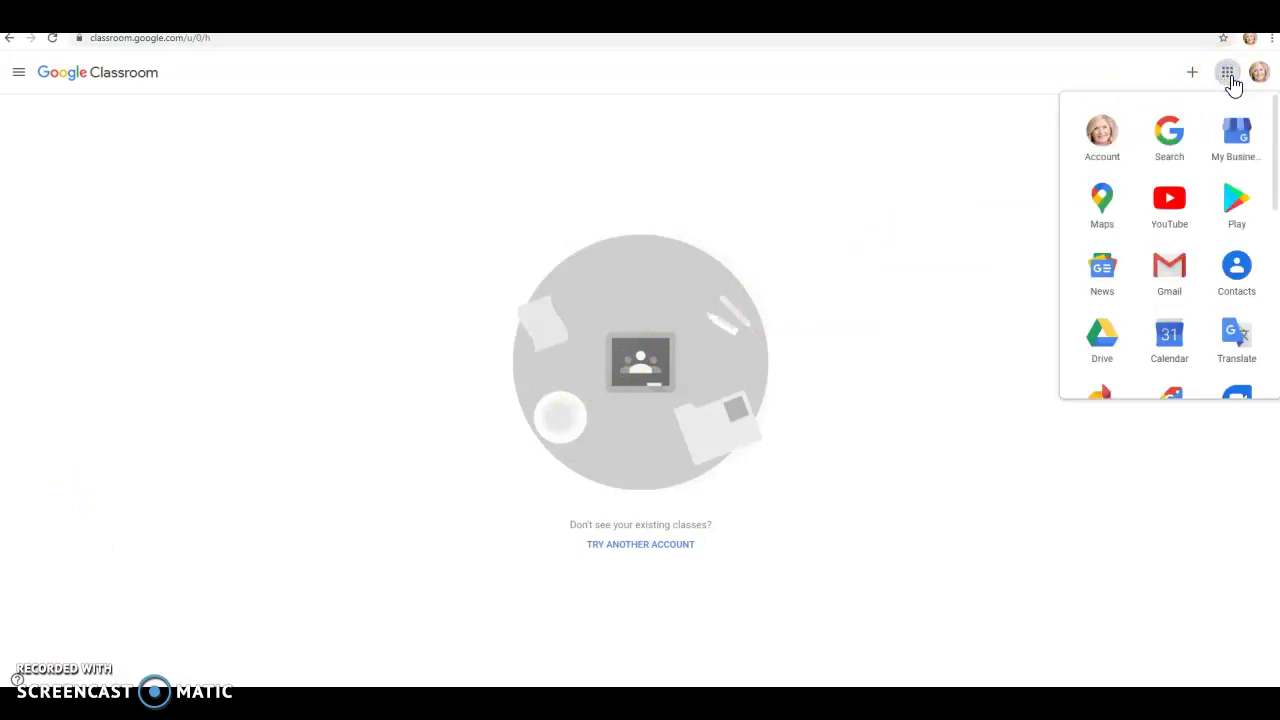
scroll(1233, 286, "down", 1)
scroll(1233, 286, "down", 2)
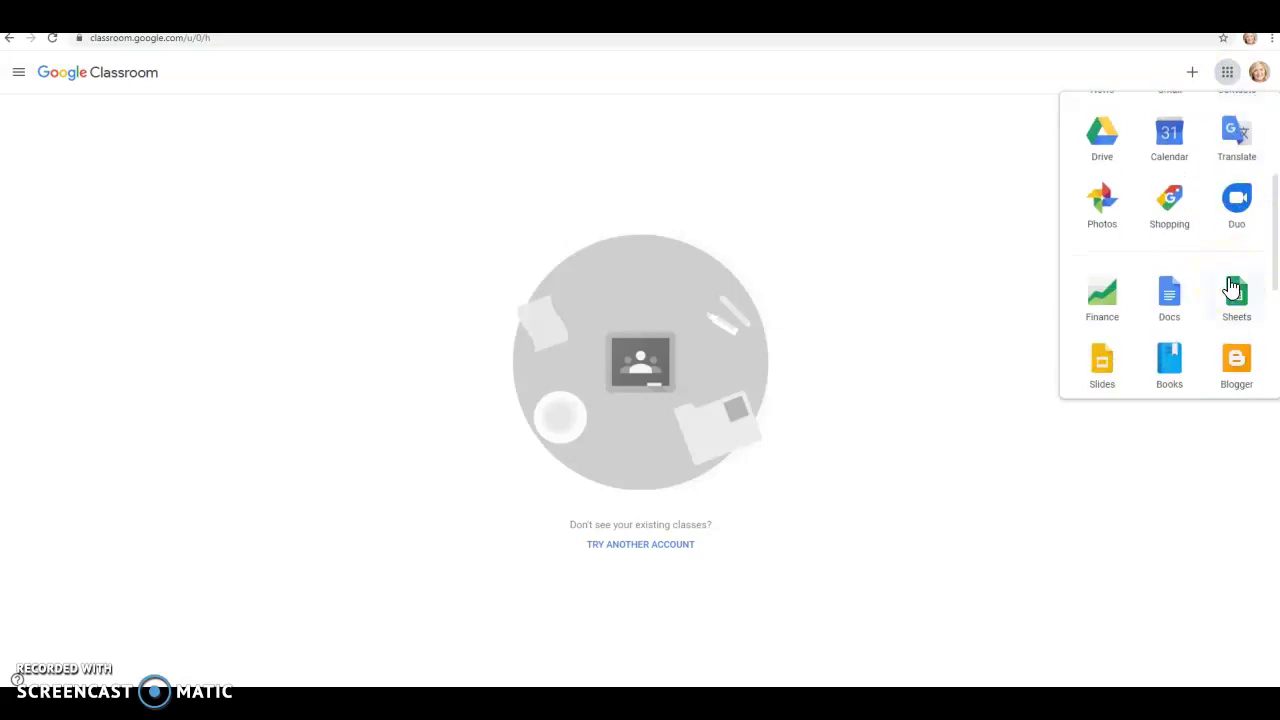
scroll(1233, 288, "down", 2)
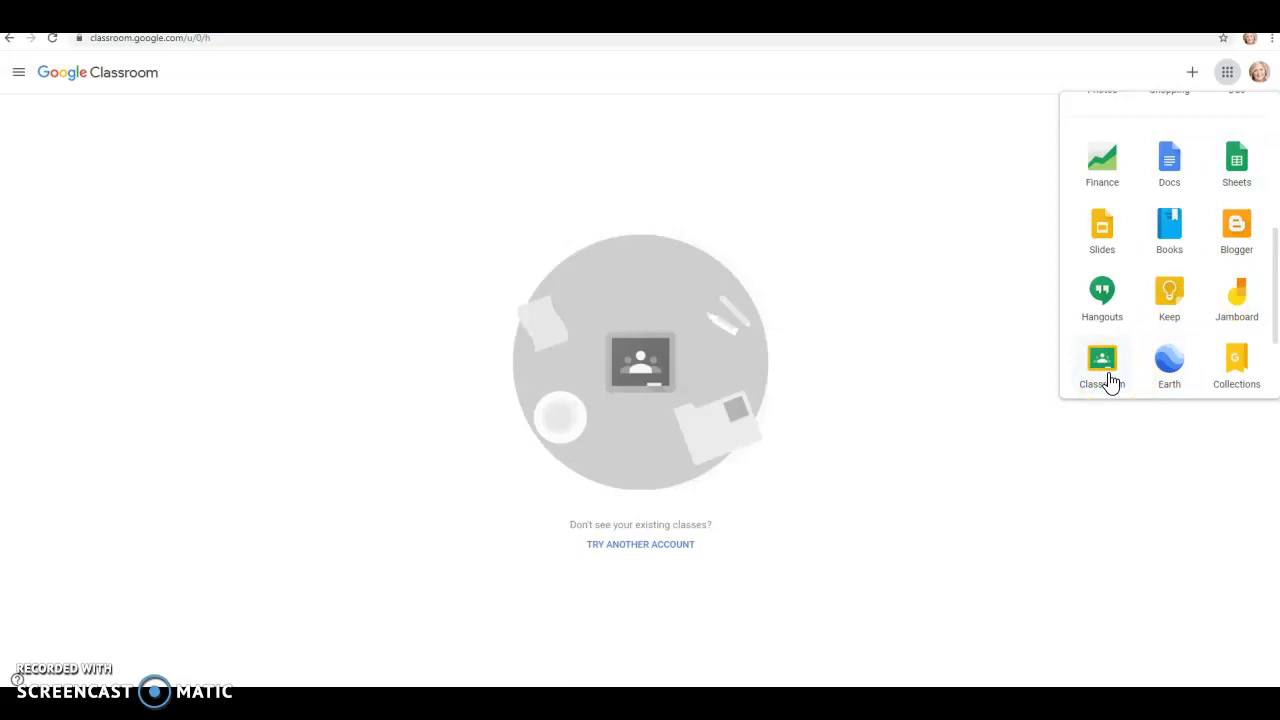
left_click(940, 315)
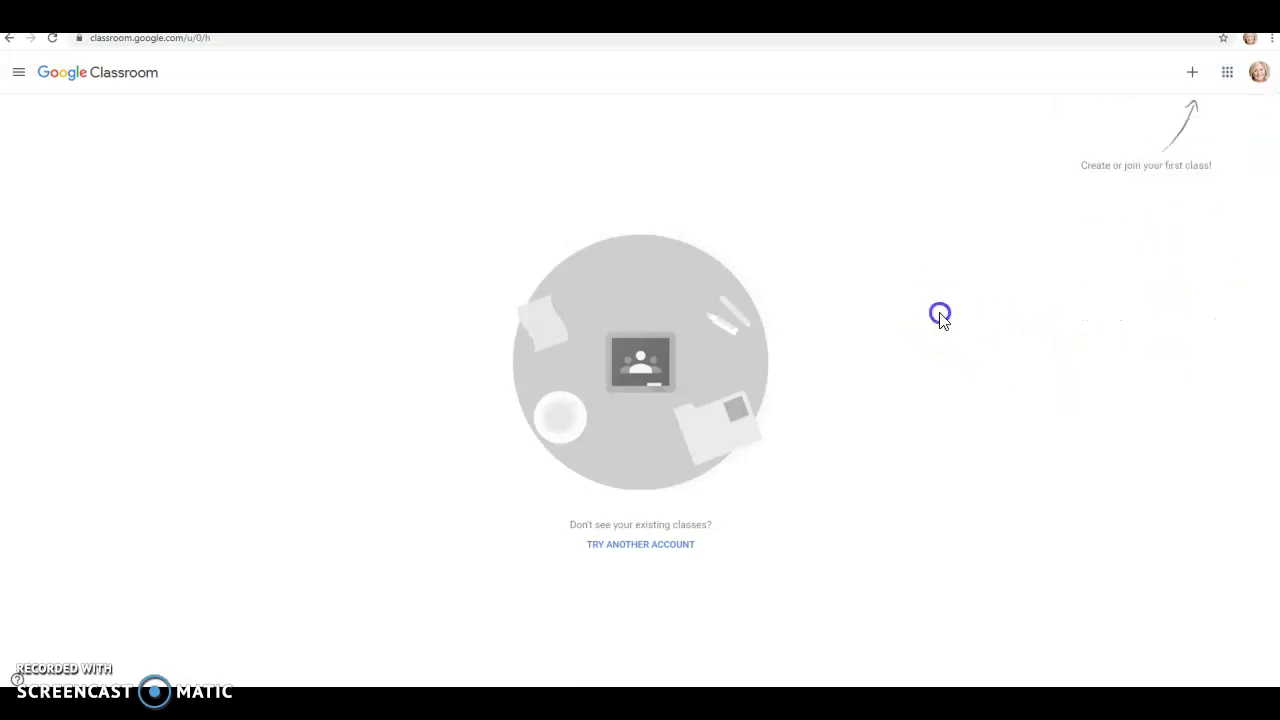
Step: Start creating a new class and acknowledge the notice about not using Classroom at a school with students
left_click(1192, 76)
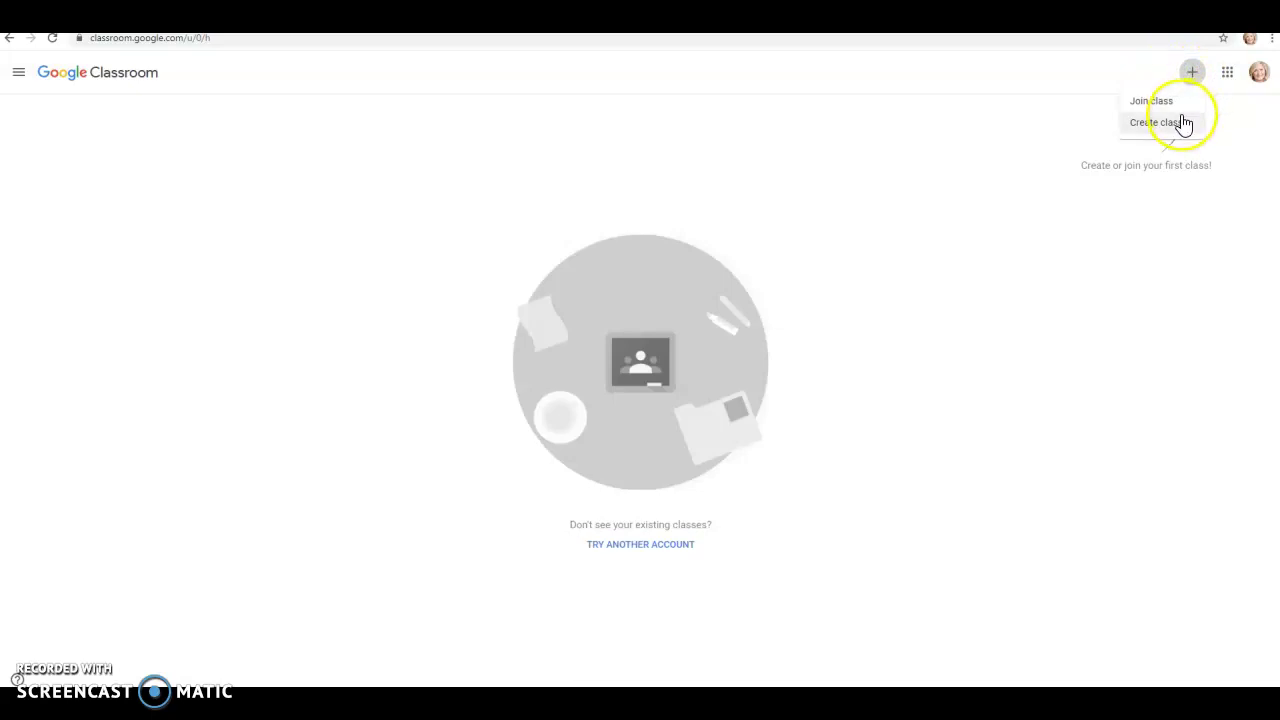
left_click(1182, 123)
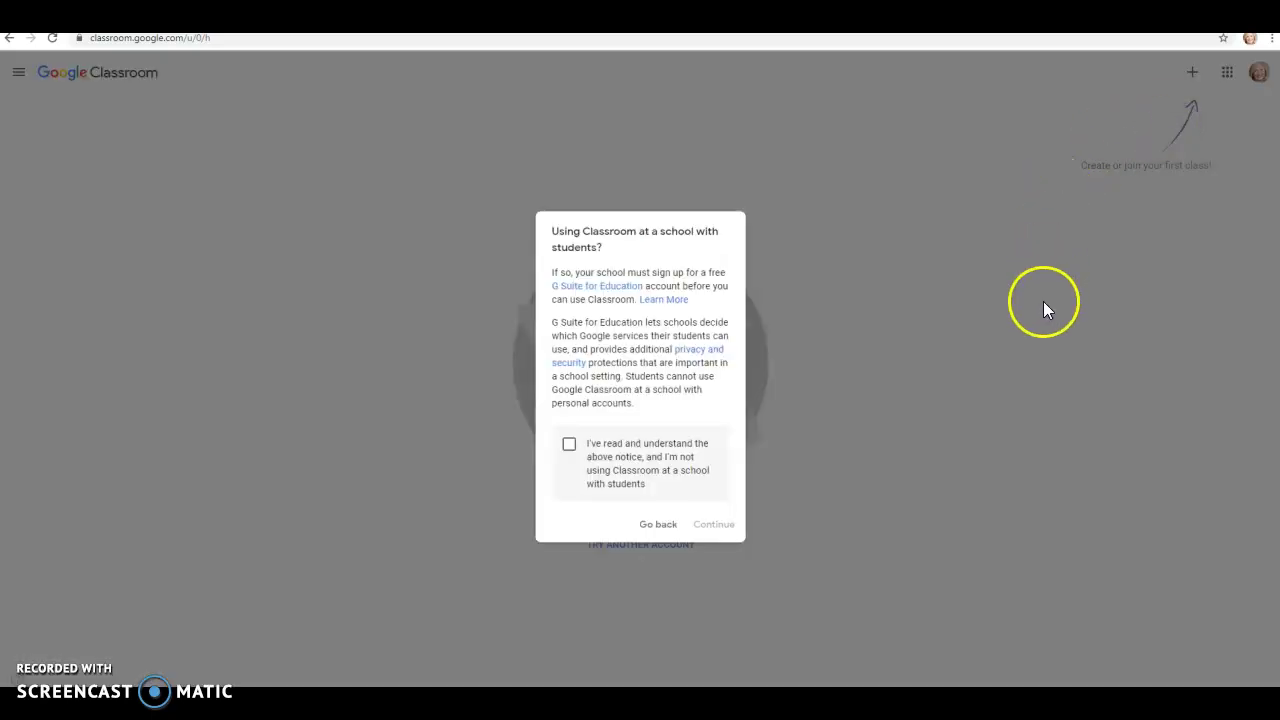
left_click(569, 444)
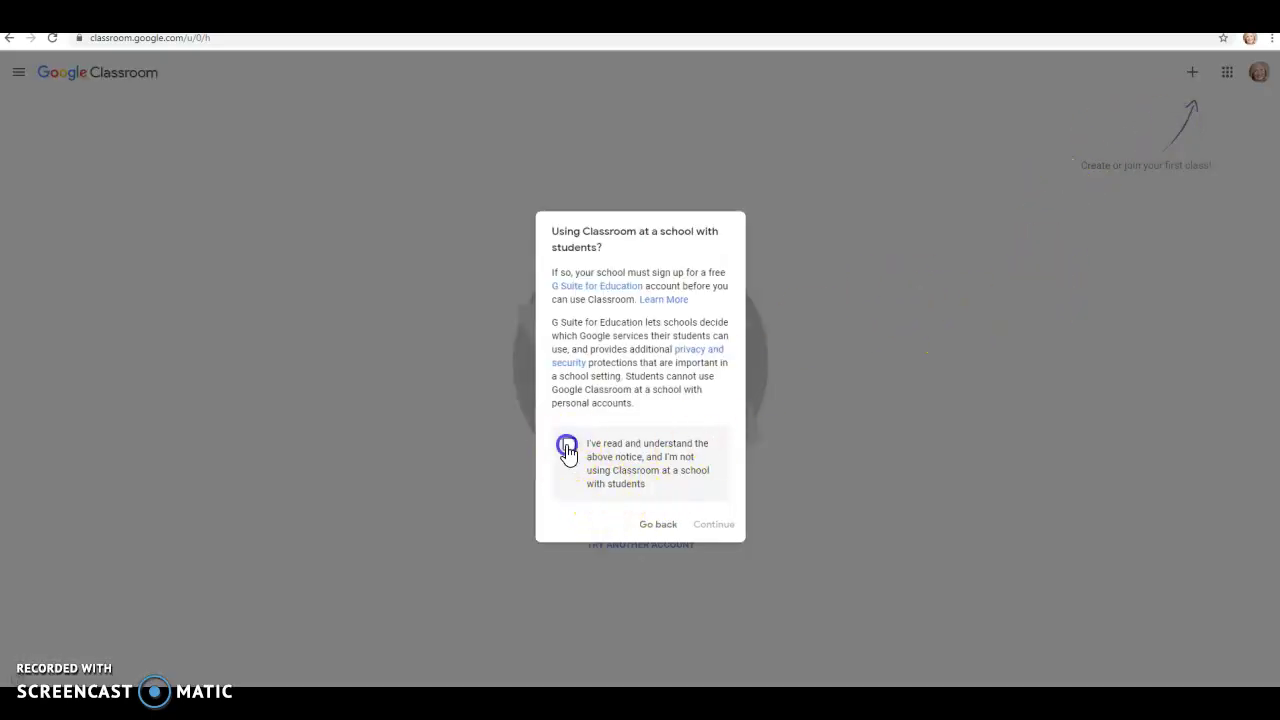
left_click(713, 523)
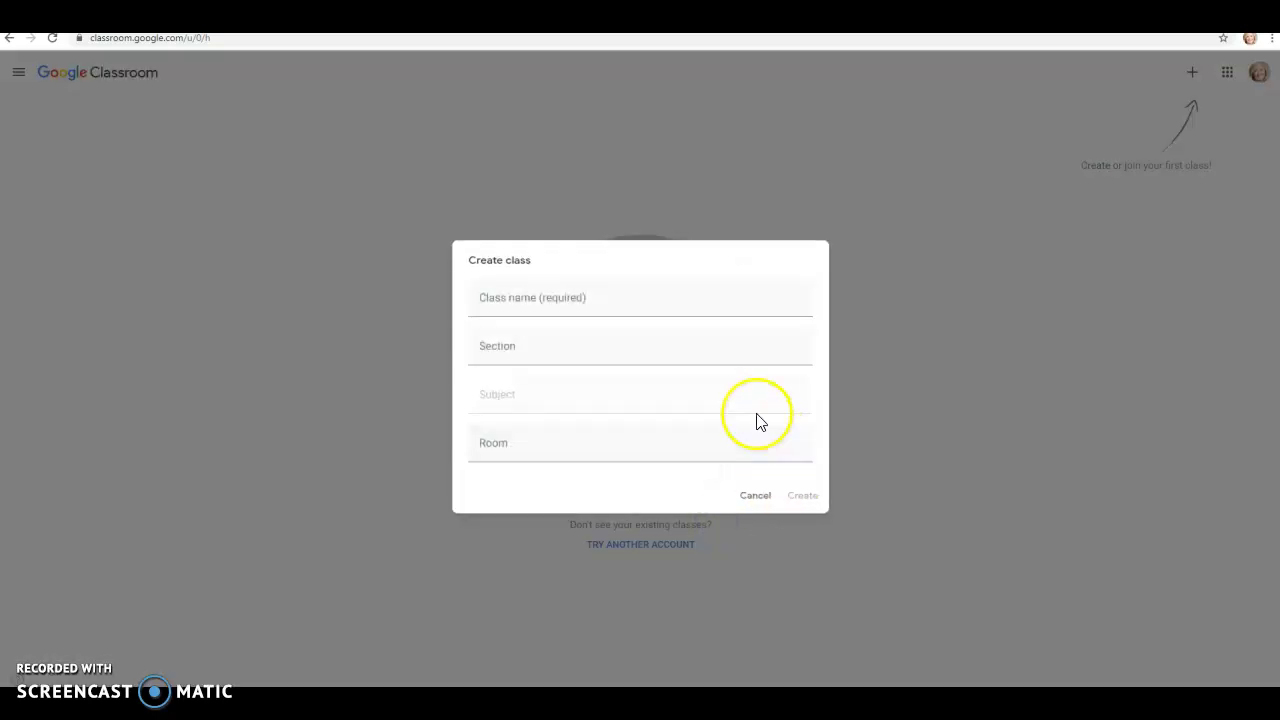
Step: Create a class named Ethics with section 600, subject Ethics in the Workplace and room Group A, and dismiss the what's-new notice
left_click(615, 305)
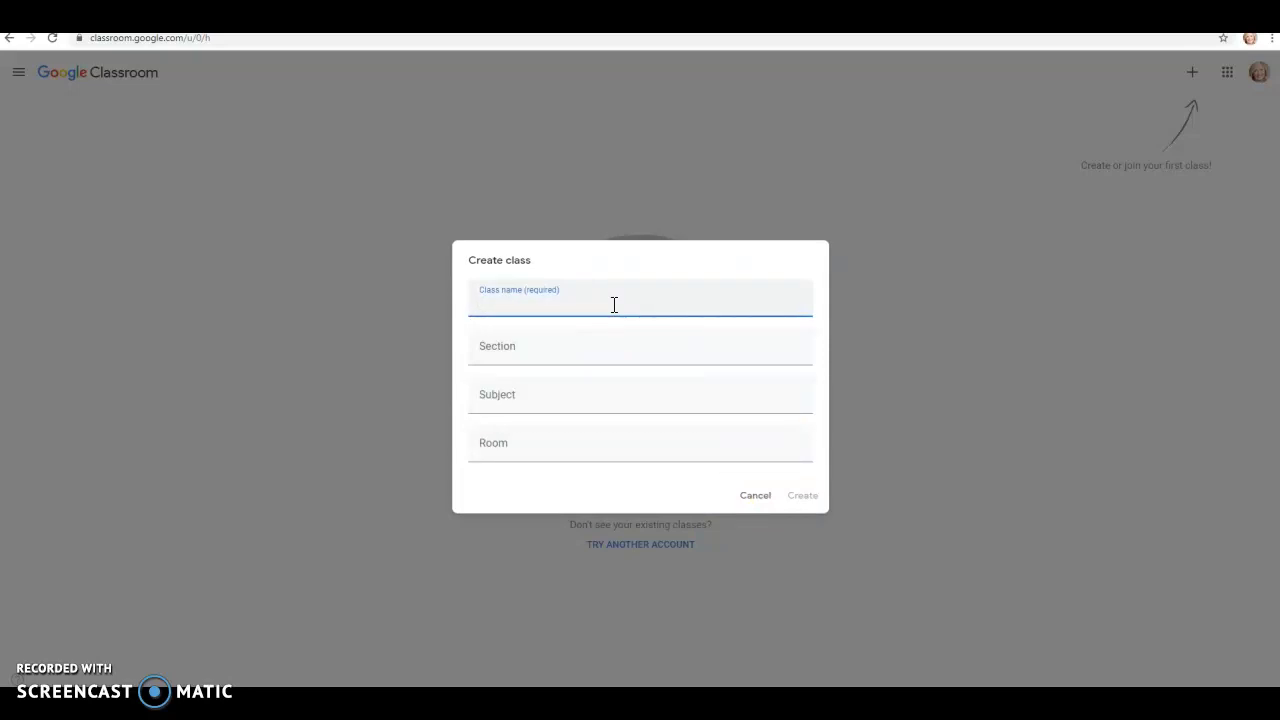
type("Ethics")
left_click(623, 349)
type("600")
left_click(625, 399)
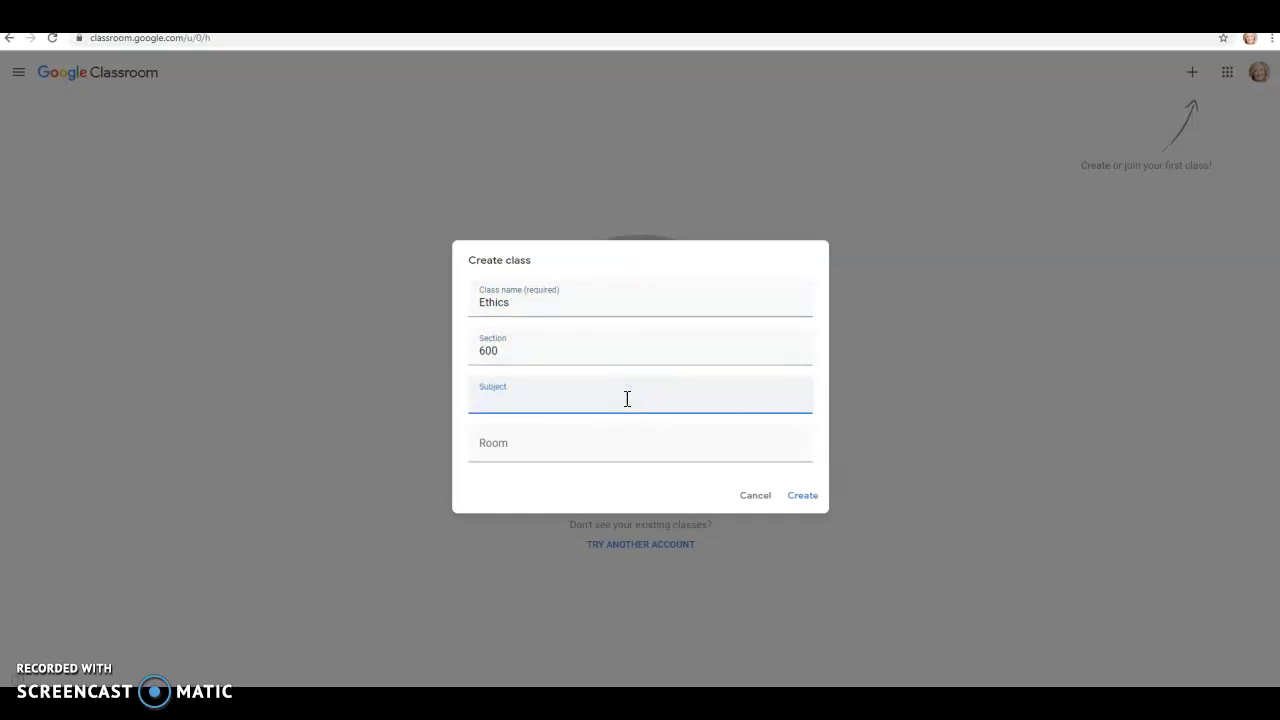
type("Ethics in the Workplace")
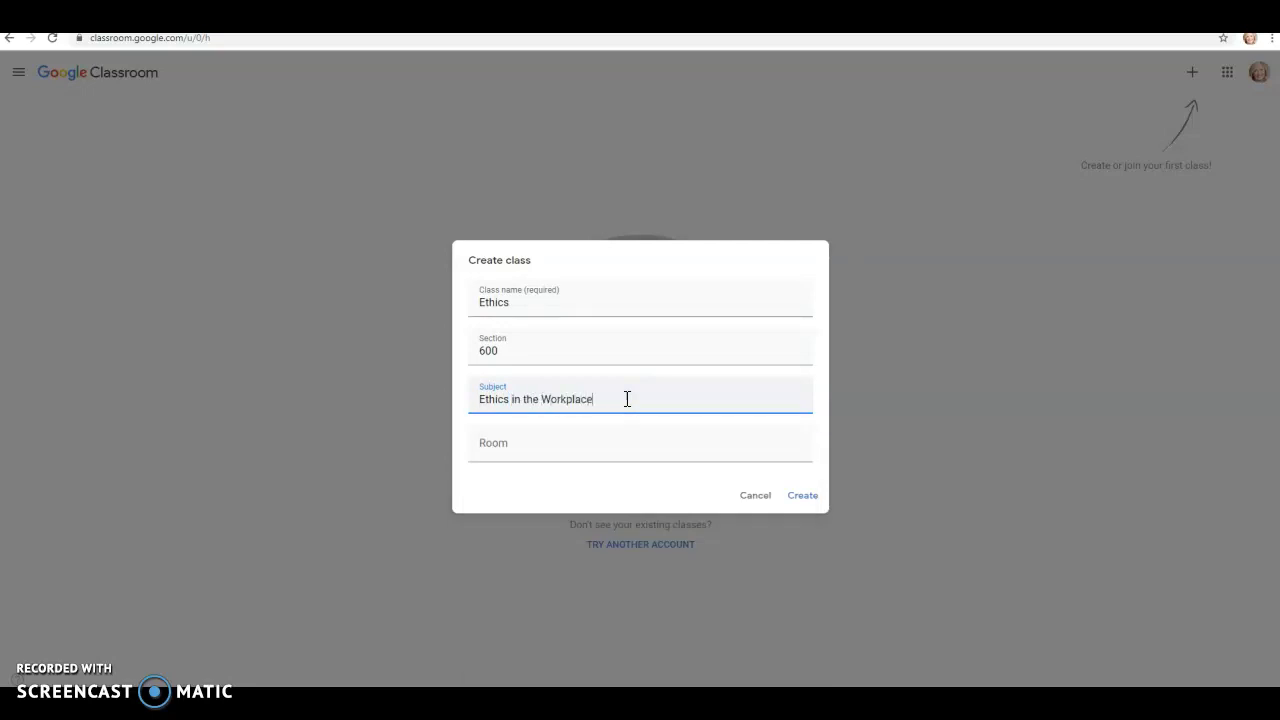
left_click(580, 448)
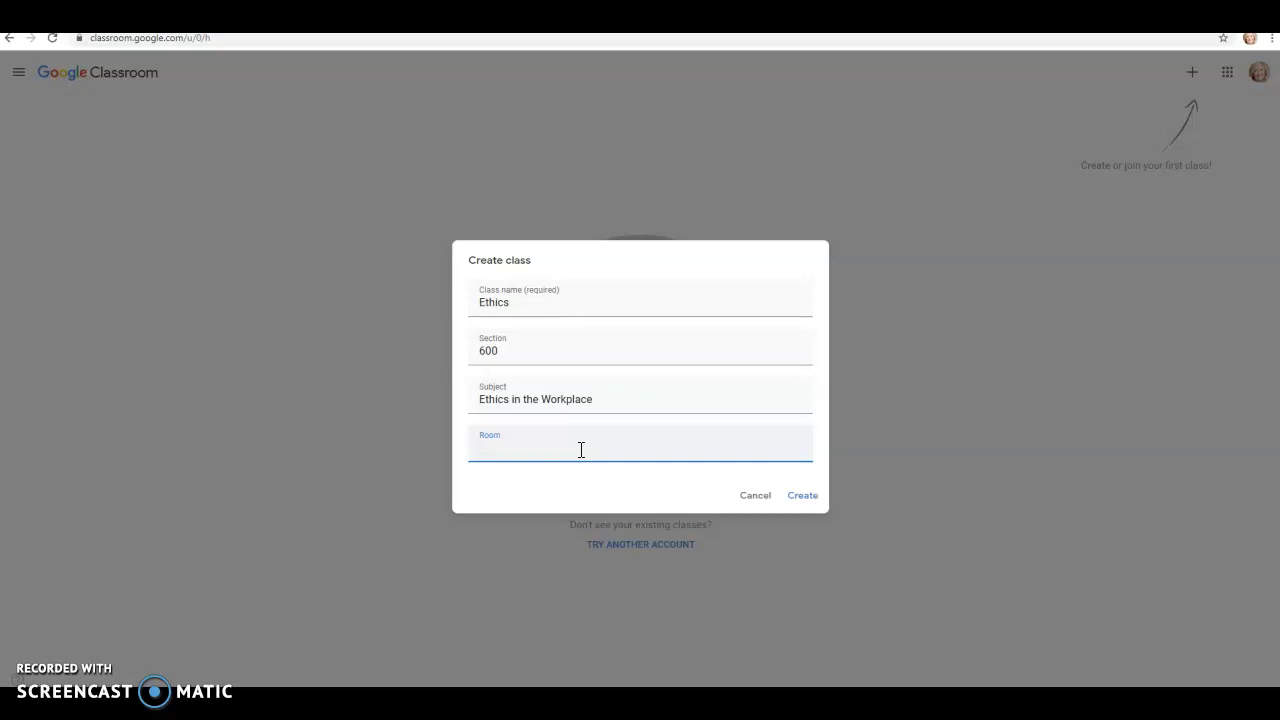
type("Group 1A")
left_click(806, 496)
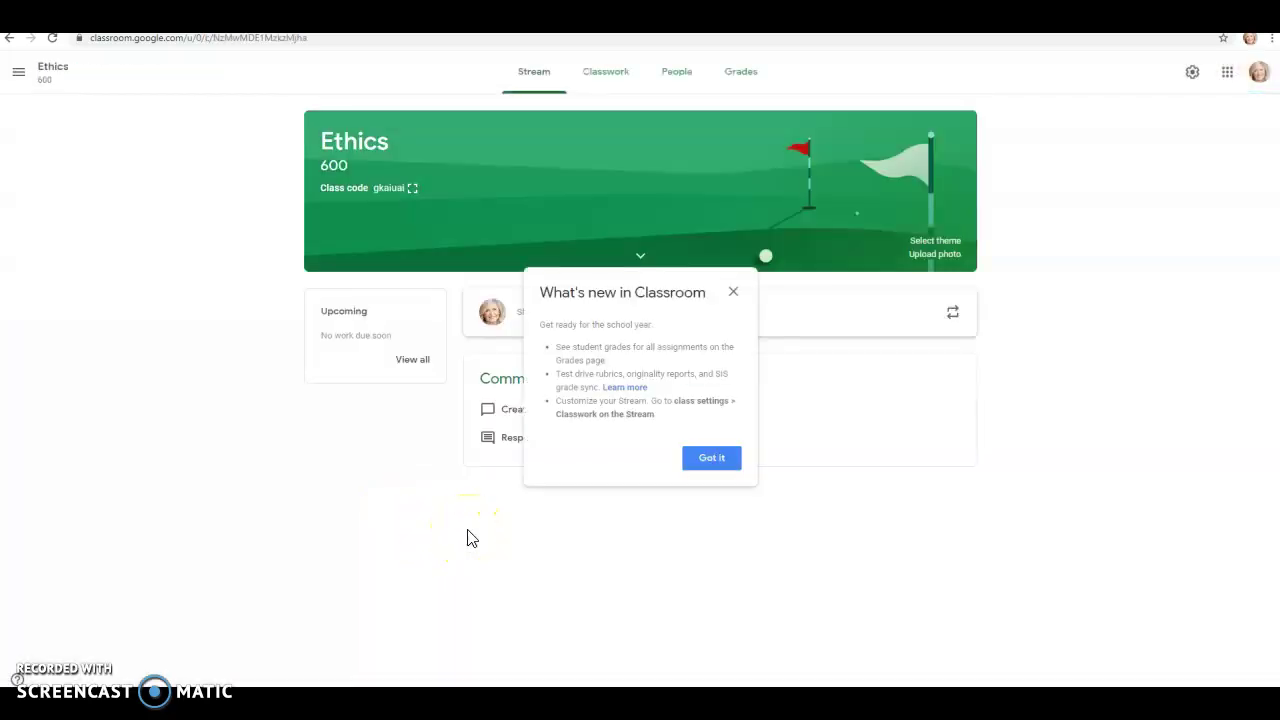
left_click(721, 460)
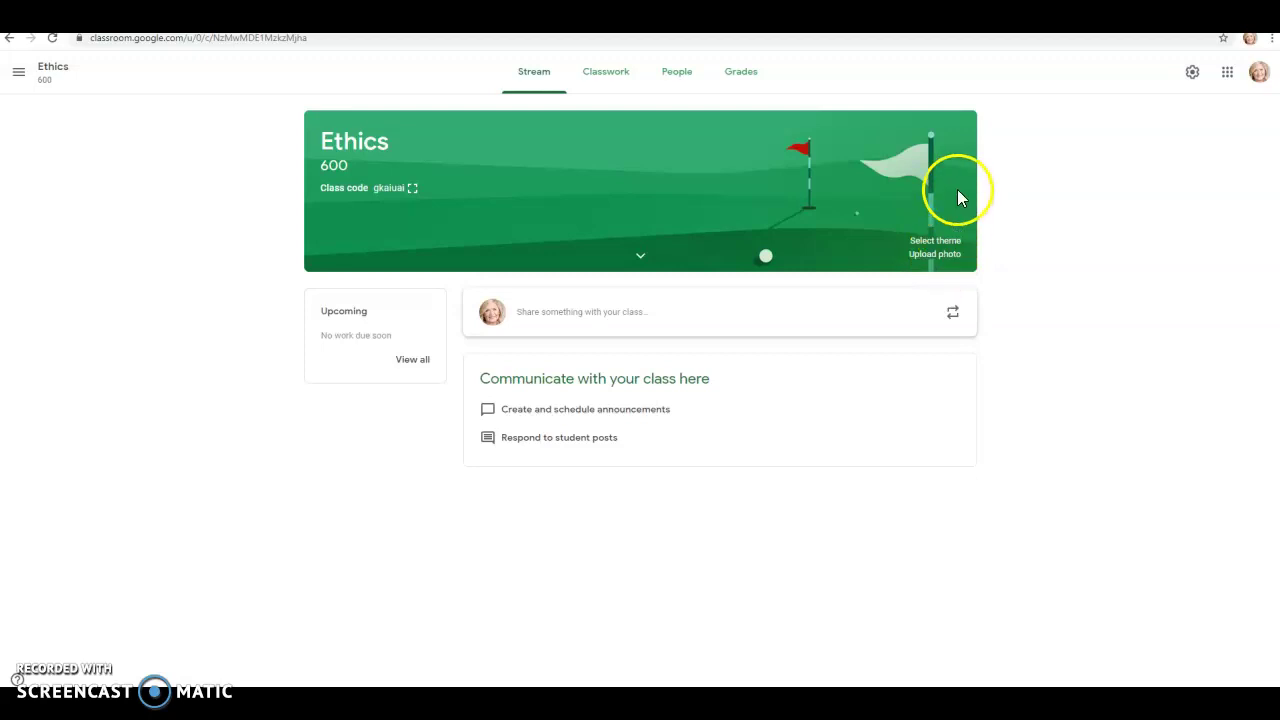
Step: Expand the Ethics class details and look through its Classwork, People and Grades pages
left_click(642, 262)
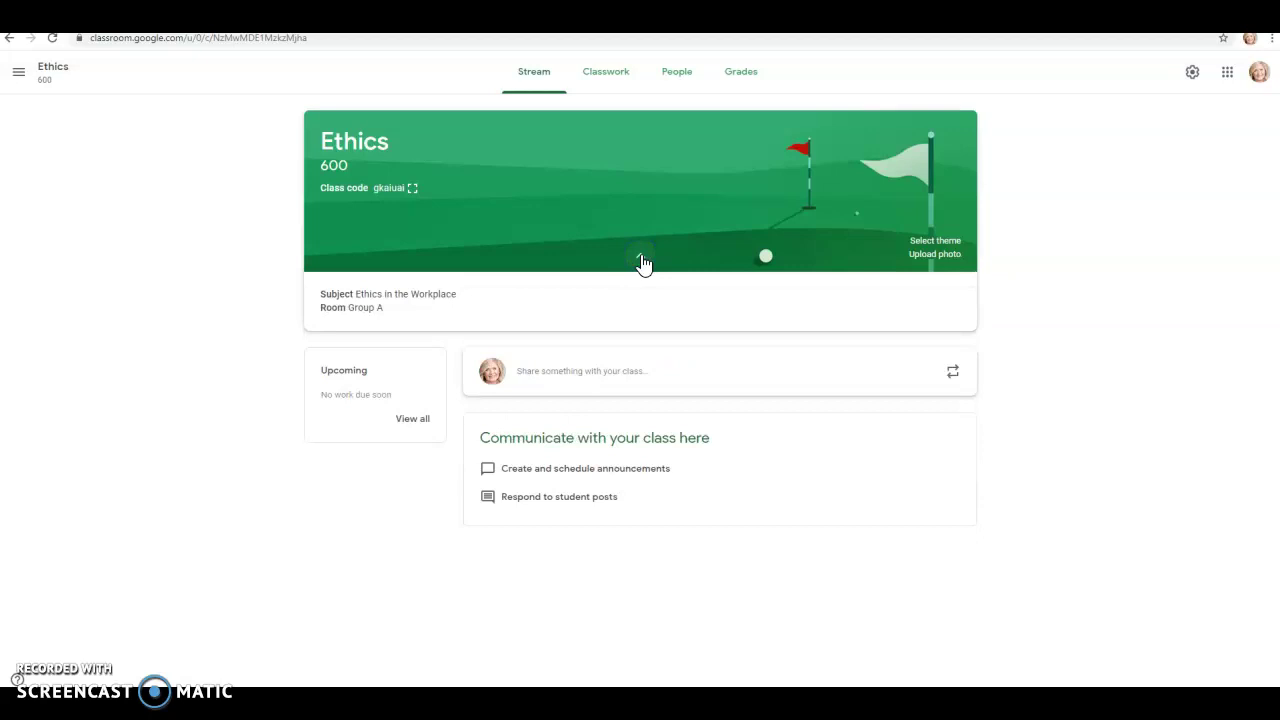
left_click(607, 76)
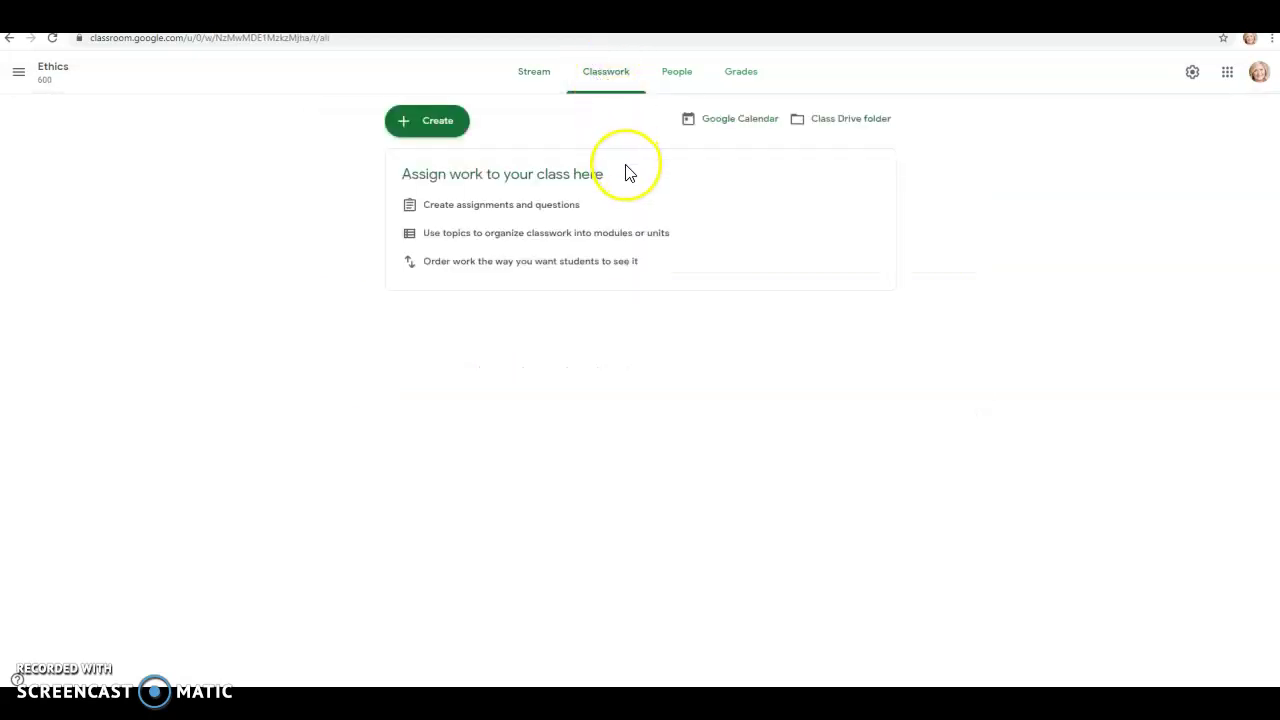
left_click(427, 134)
left_click(683, 80)
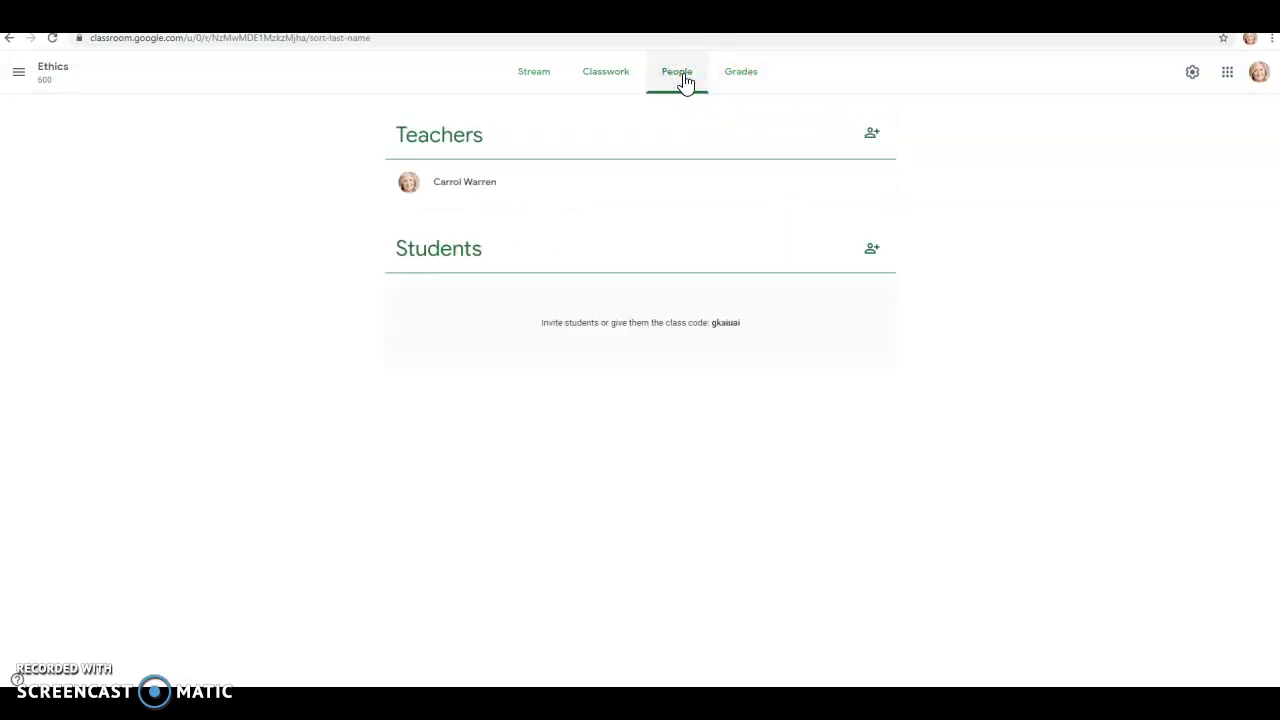
left_click(724, 330)
left_click(739, 88)
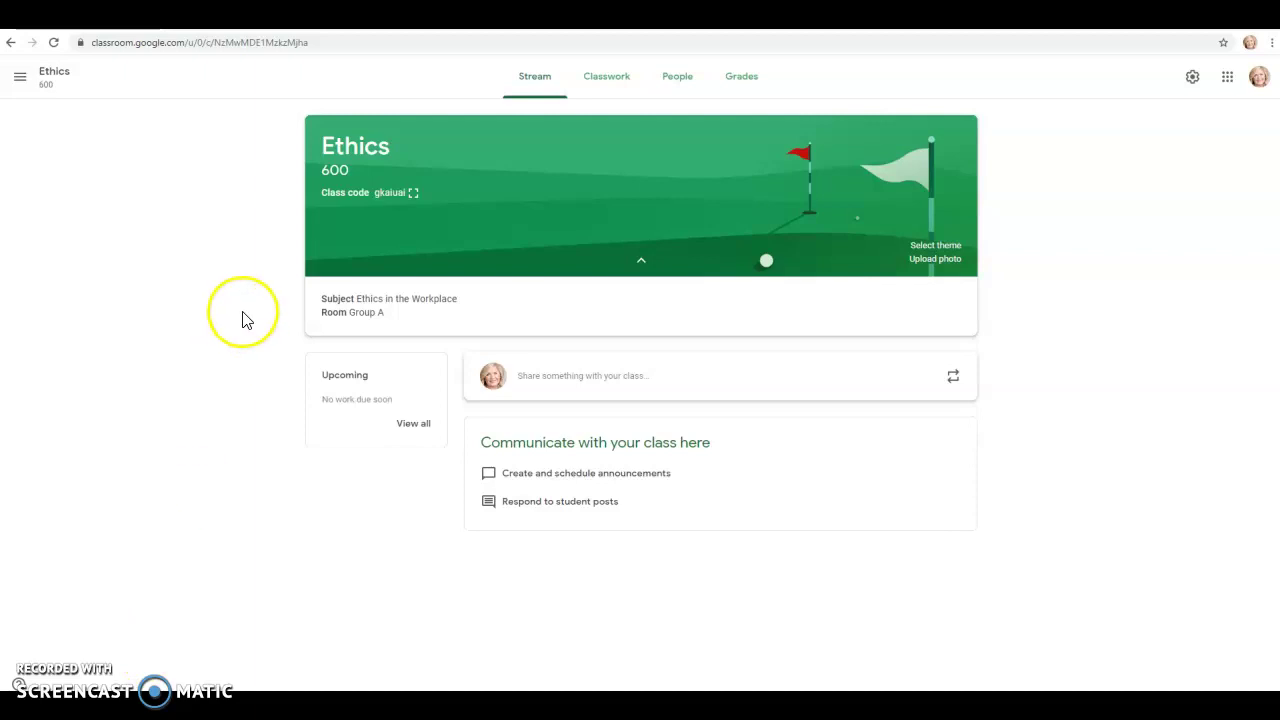
Step: Display the enlarged class code of the Ethics class, highlight it and close the display
left_click(413, 193)
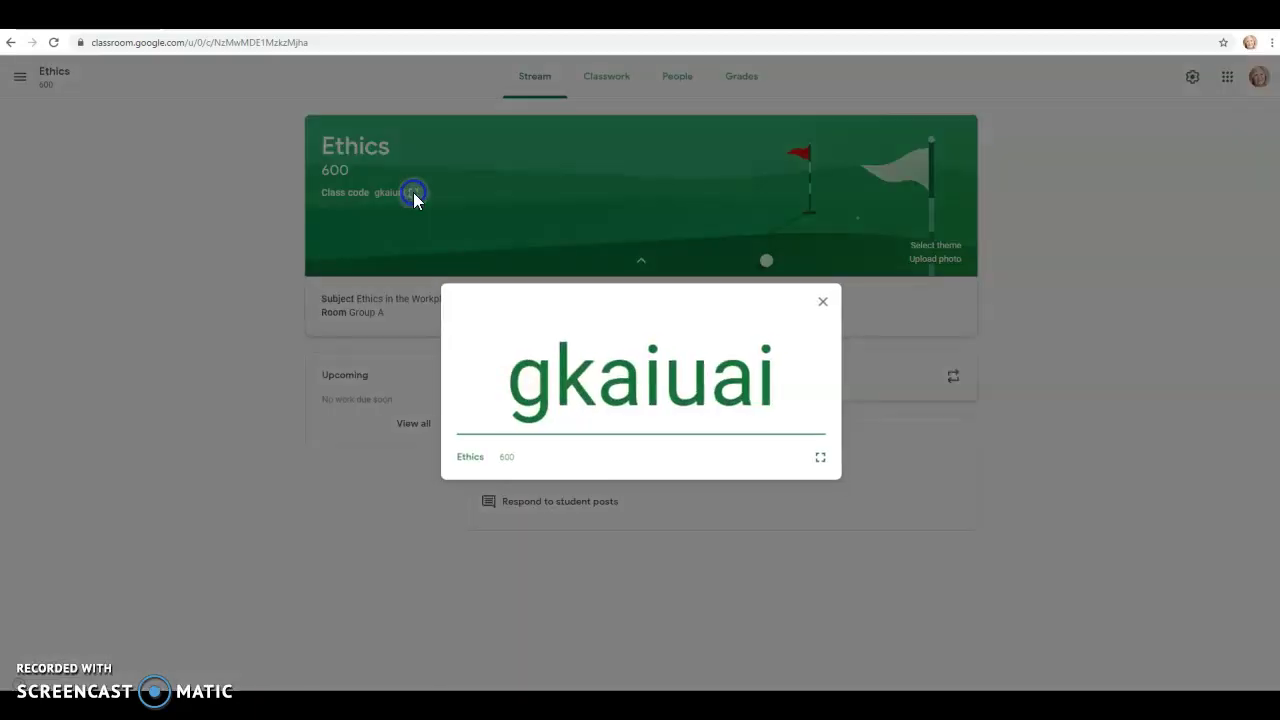
left_click_drag(500, 380, 785, 390)
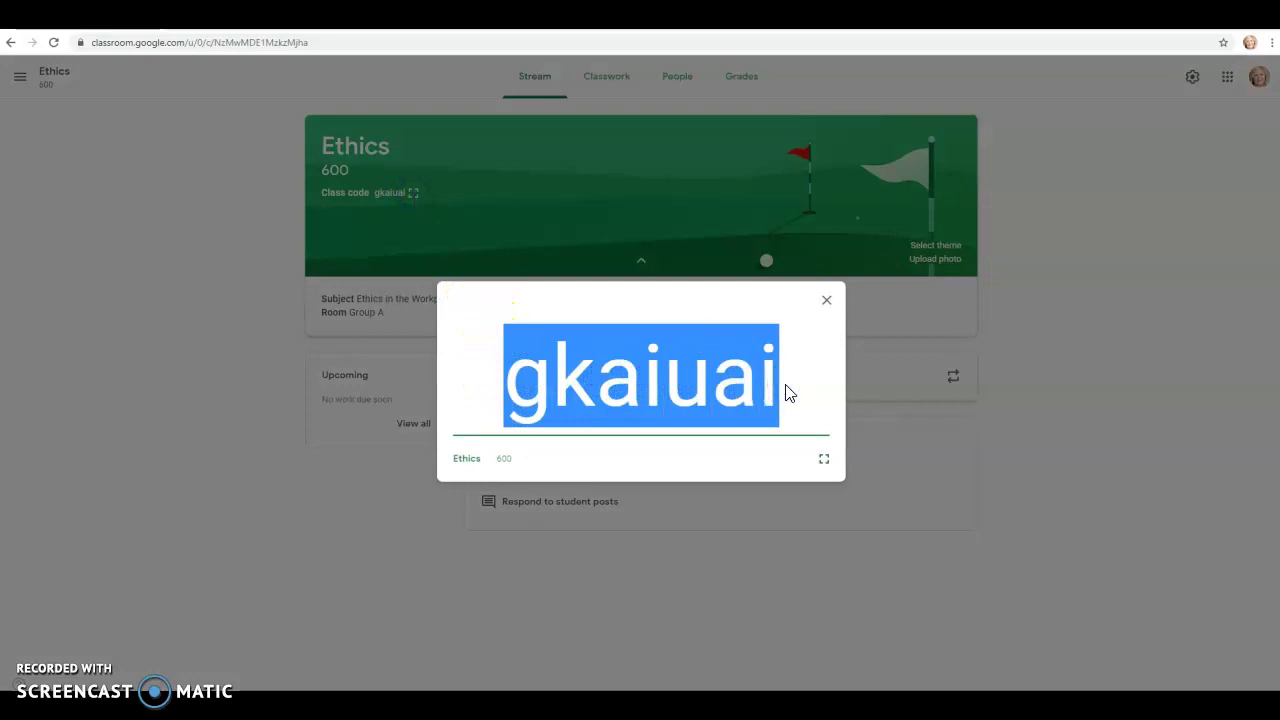
left_click(828, 298)
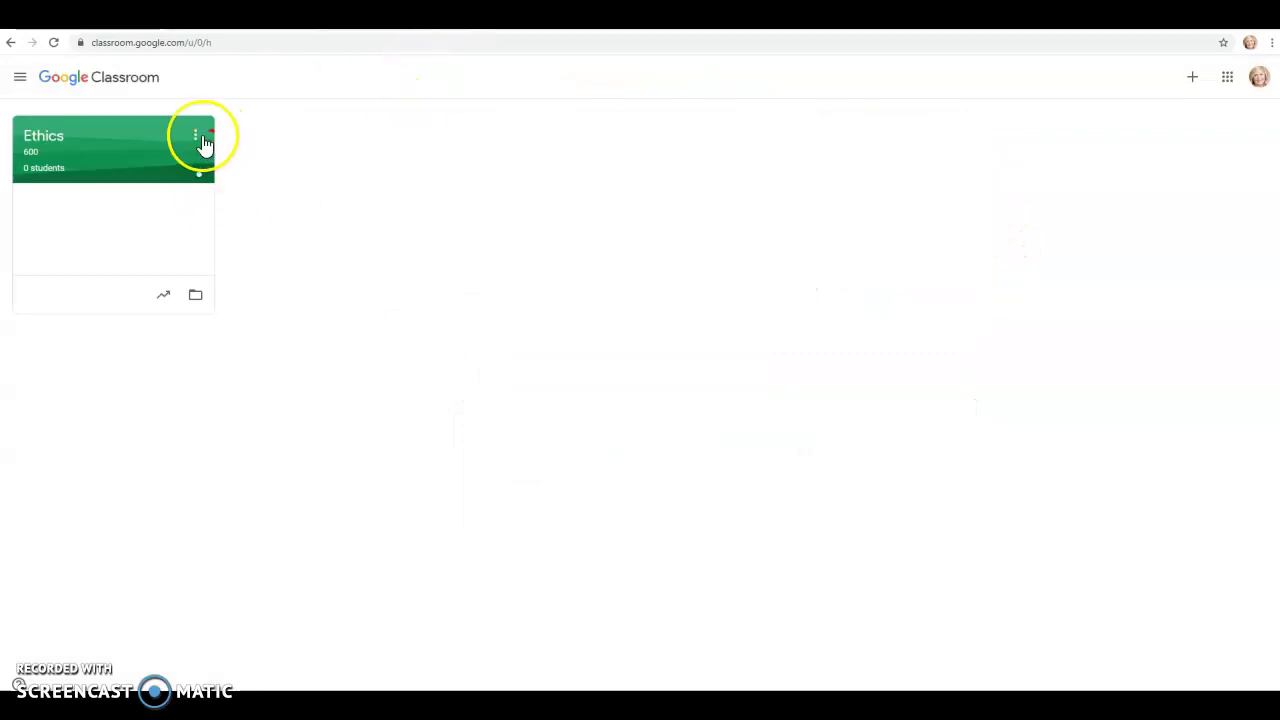
Step: Visit the Ethics class from its card, and return to the class list to check the option for joining a class
left_click(172, 147)
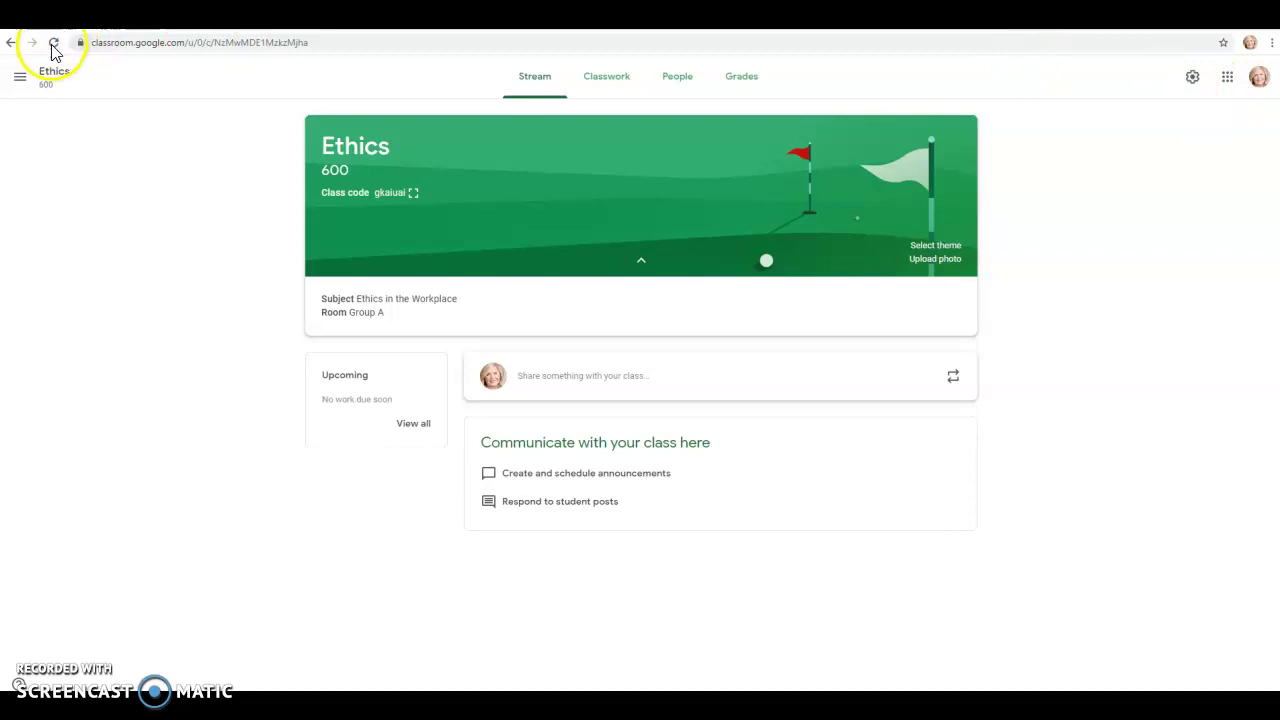
left_click(11, 42)
left_click(1199, 86)
left_click(1164, 107)
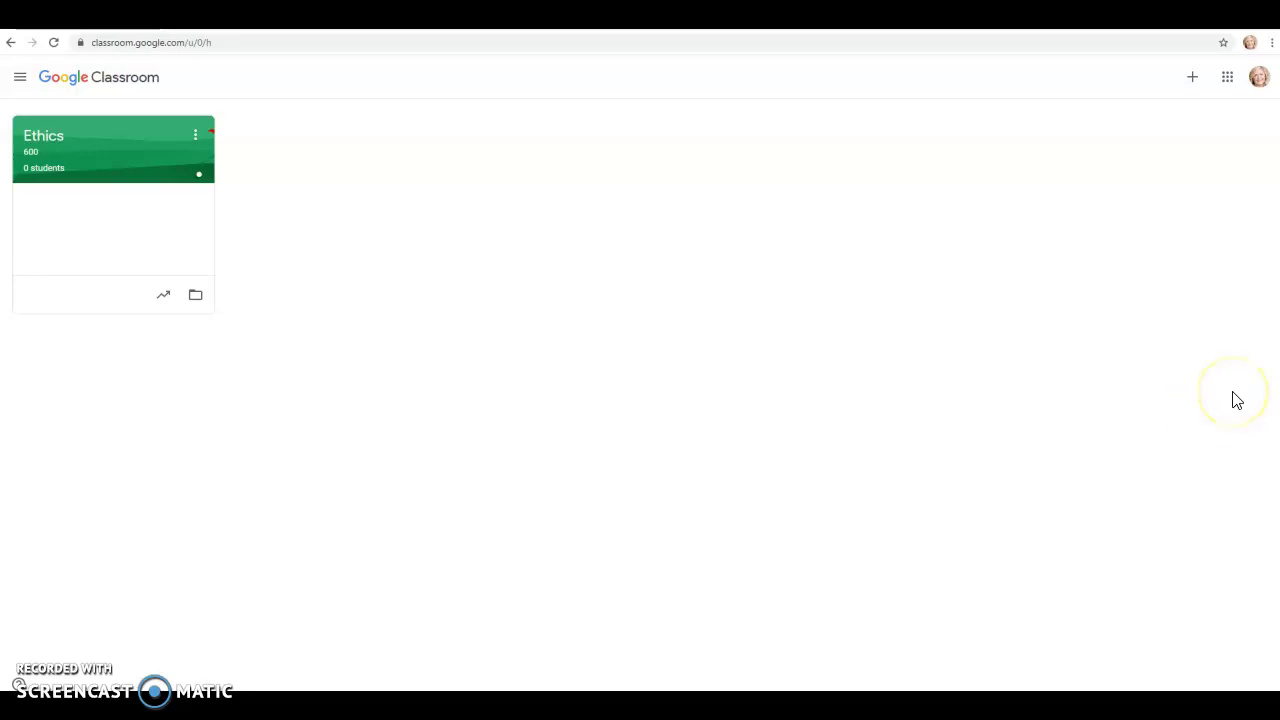
Step: Open Google Hangouts from the Google apps list
left_click(1225, 82)
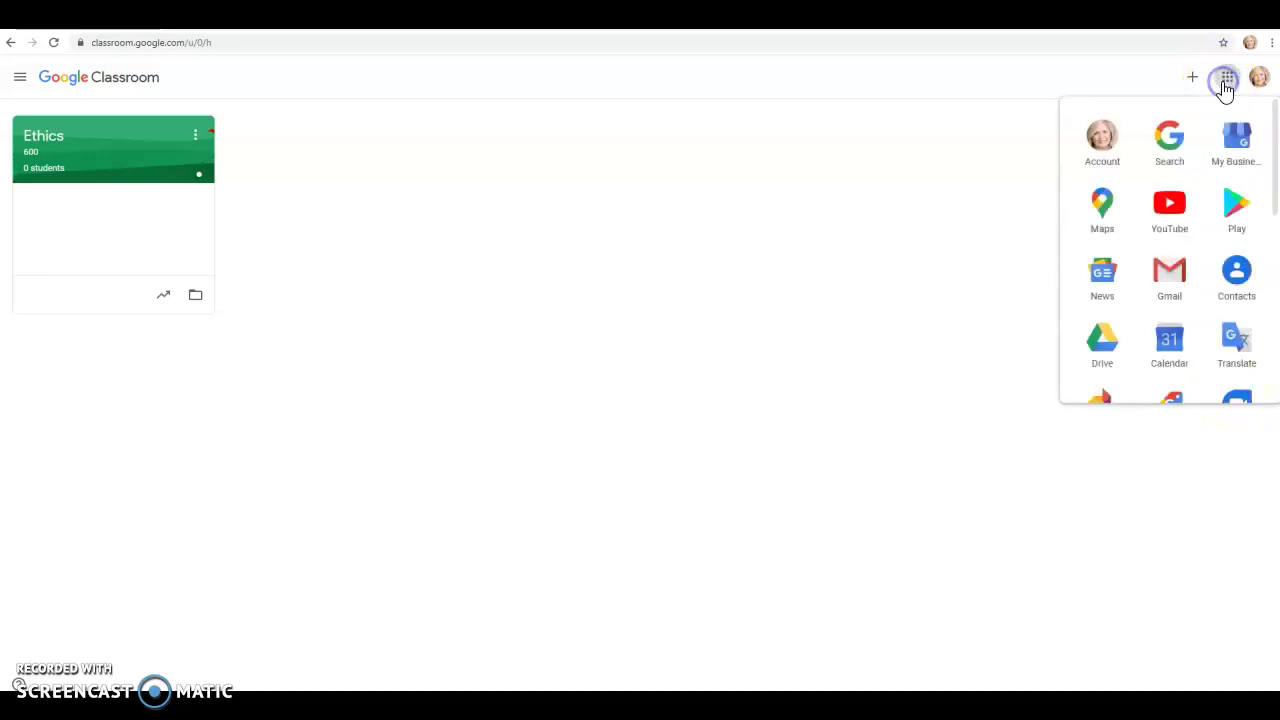
scroll(1214, 285, "down", 3)
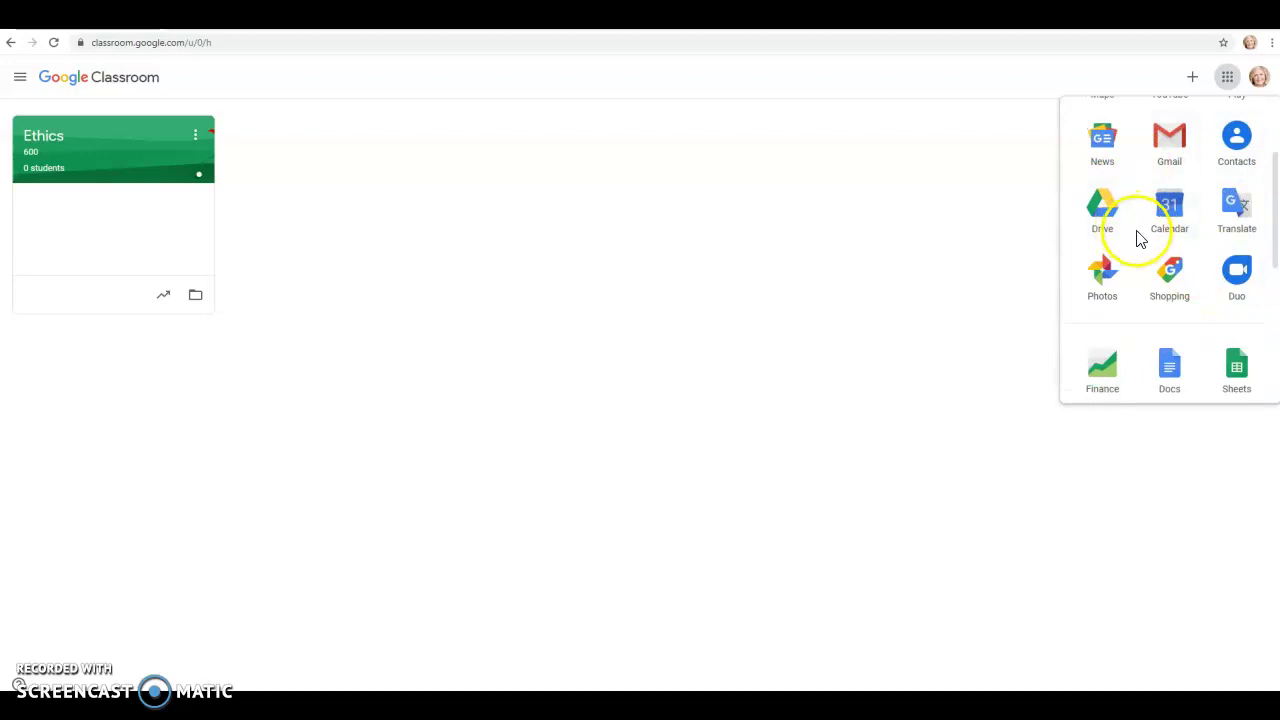
scroll(1143, 246, "down", 2)
scroll(1143, 246, "down", 4)
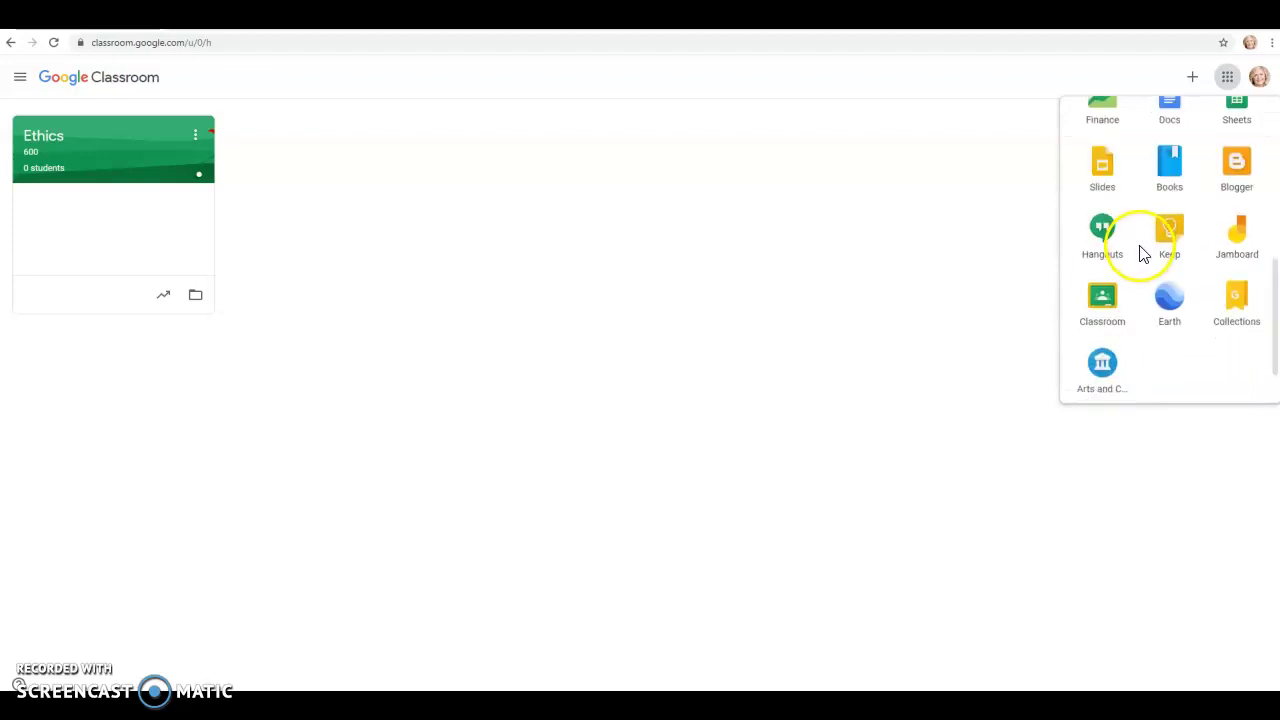
left_click(1102, 229)
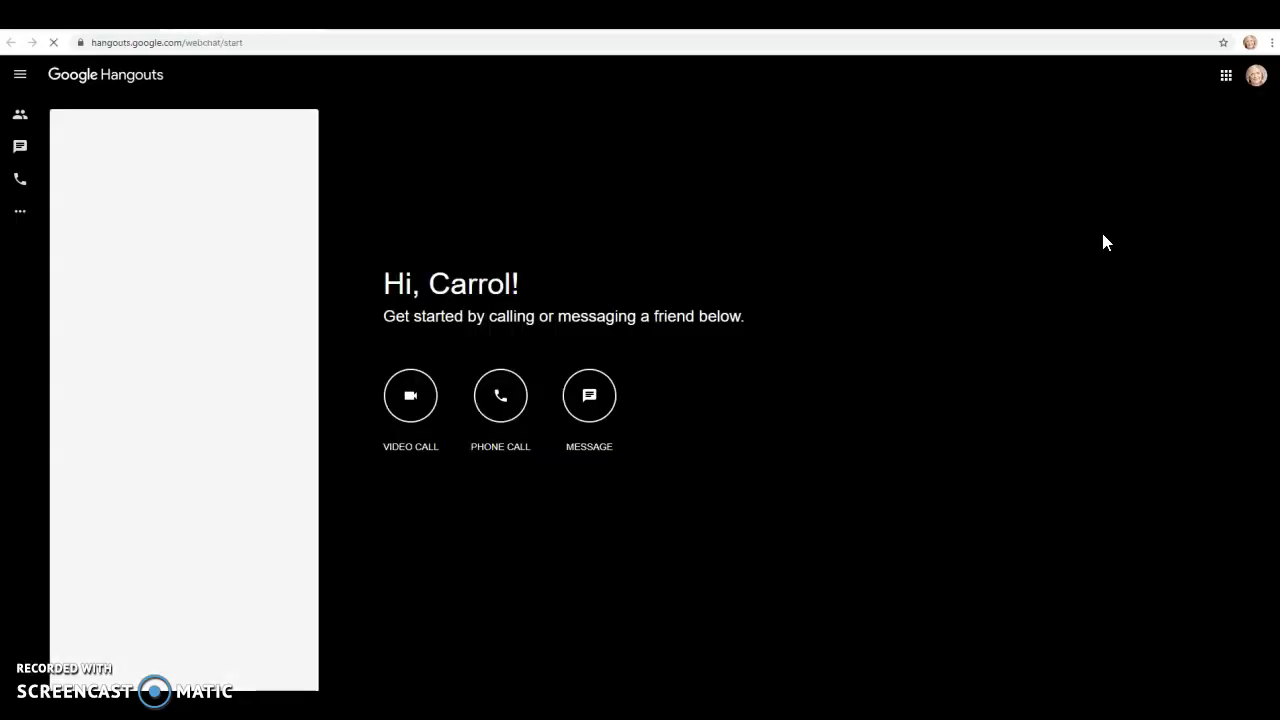